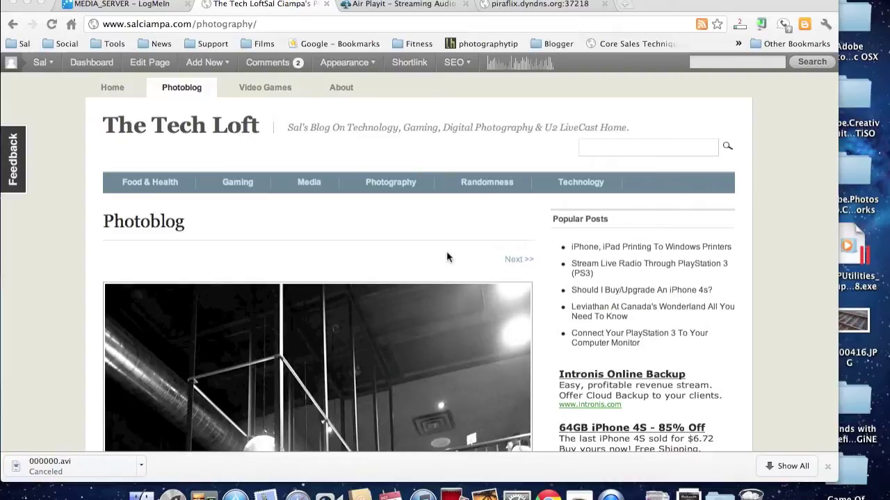
# Step: Switch to the Air Playit homepage tab, show it full screen, and scroll through the app clients
pyautogui.click(421, 5)
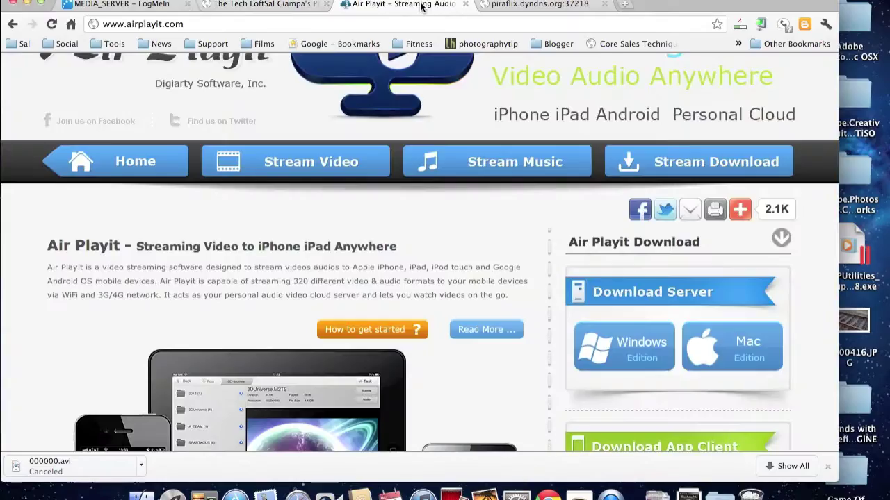
pyautogui.click(831, 3)
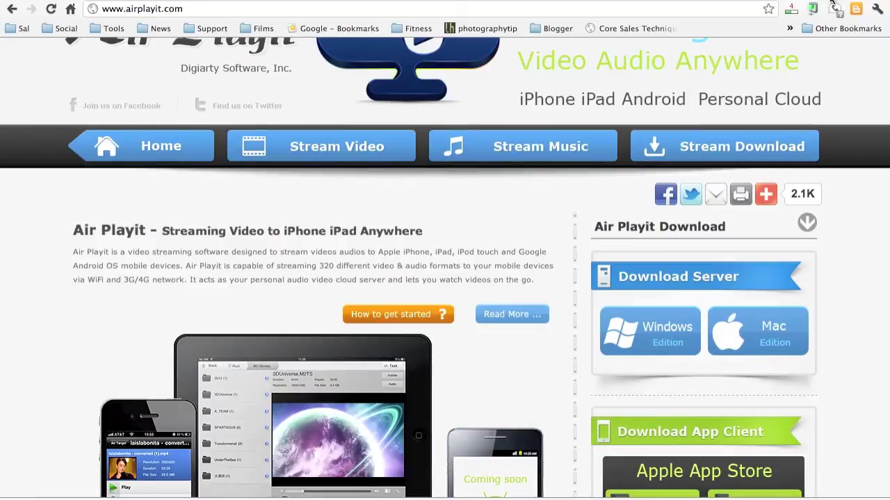
pyautogui.scroll(3, 598, 64)
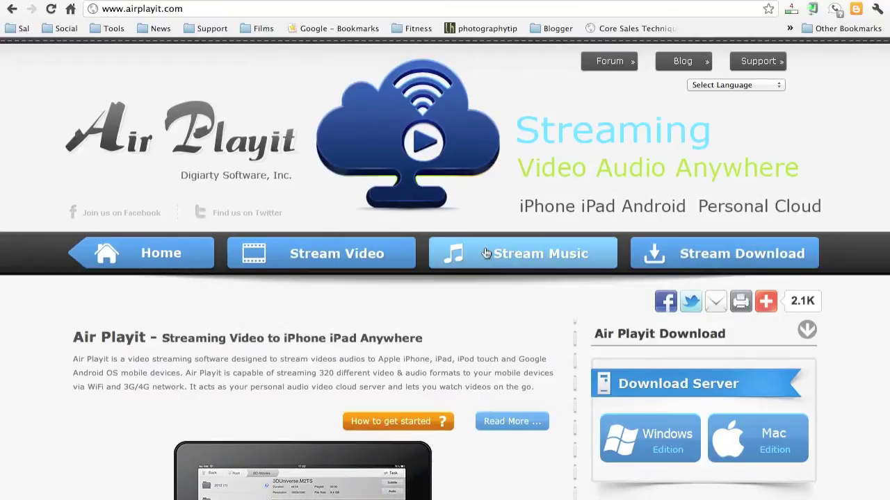
pyautogui.scroll(-6, 564, 322)
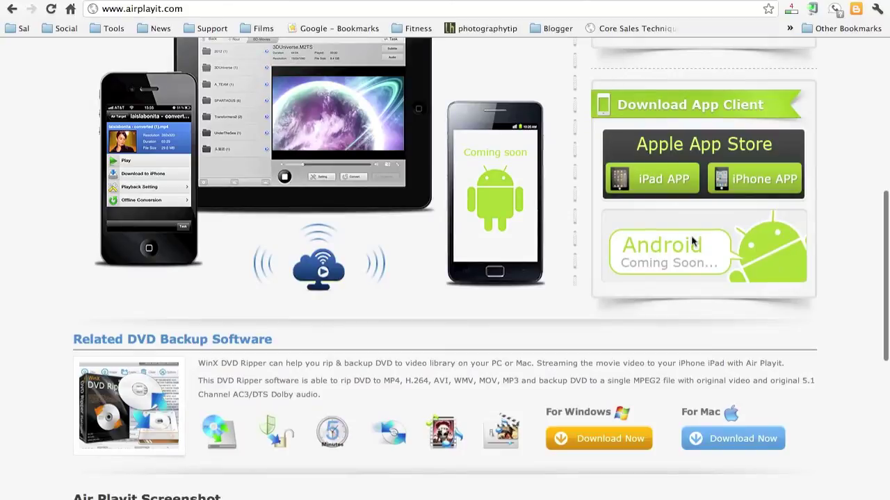
pyautogui.scroll(3, 515, 285)
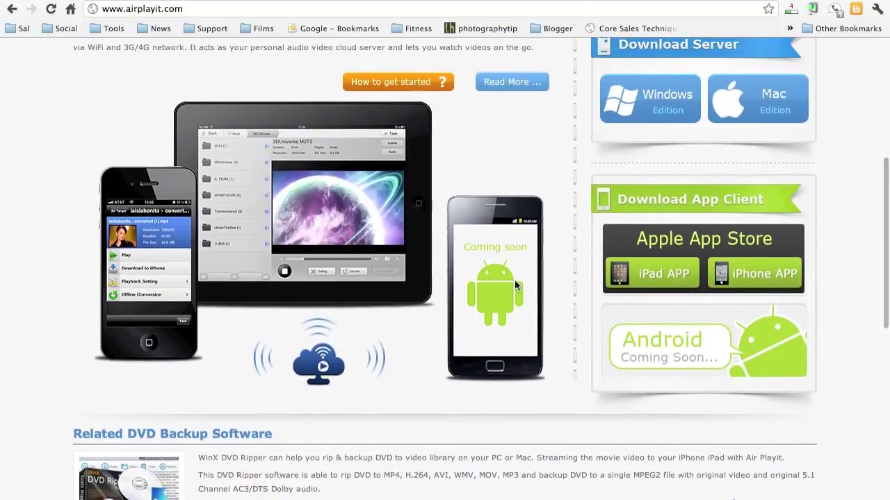
pyautogui.scroll(2, 515, 285)
pyautogui.scroll(2, 510, 329)
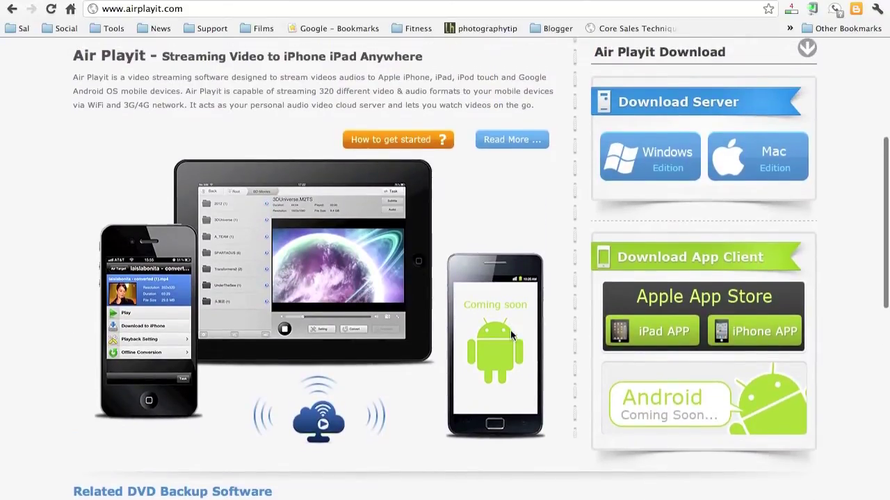
pyautogui.scroll(4, 510, 335)
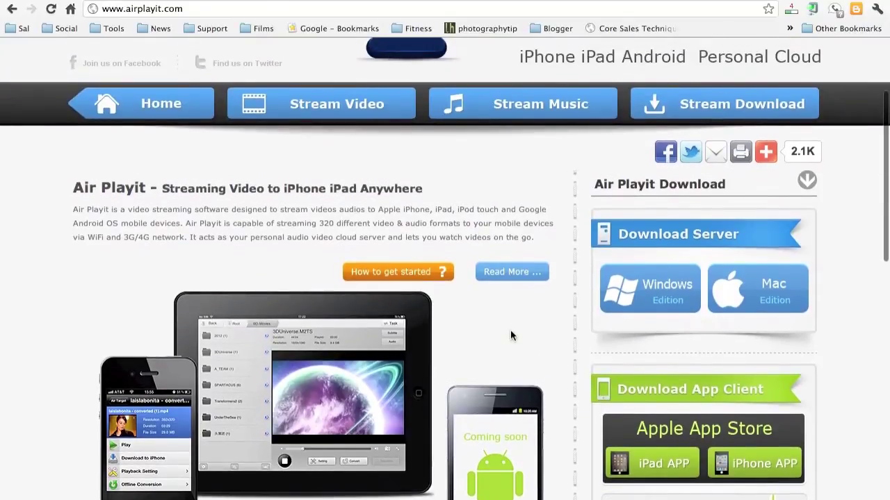
pyautogui.scroll(3, 510, 332)
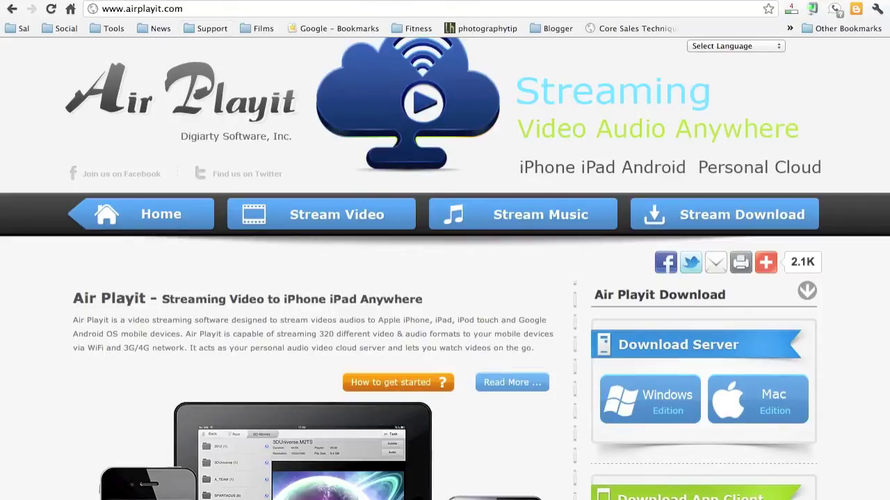
# Step: In the MEDIA_SERVER session, change the Admin group's PIN, then view the Public group's permissions
pyautogui.click(62, 0)
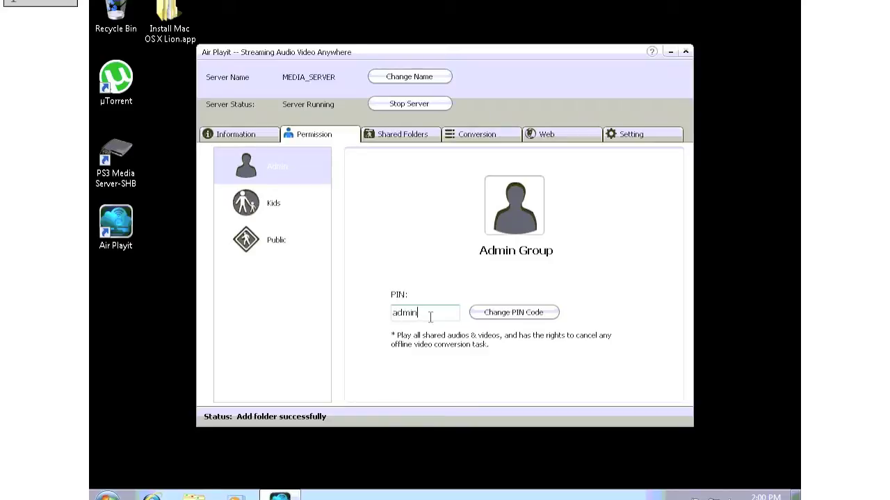
pyautogui.press('BackSpace')
pyautogui.press('BackSpace')
pyautogui.press('BackSpace')
pyautogui.press('BackSpace')
pyautogui.click(272, 247)
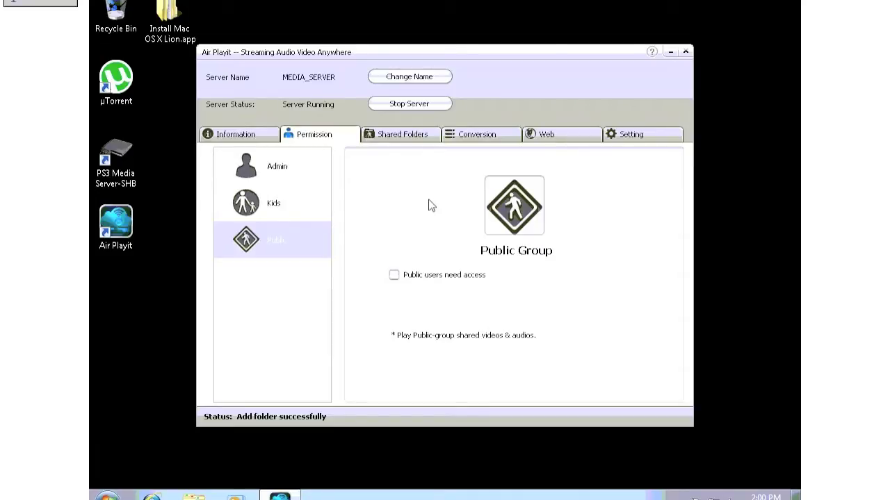
# Step: Open the Shared Folders list and start adding a new shared folder
pyautogui.click(401, 139)
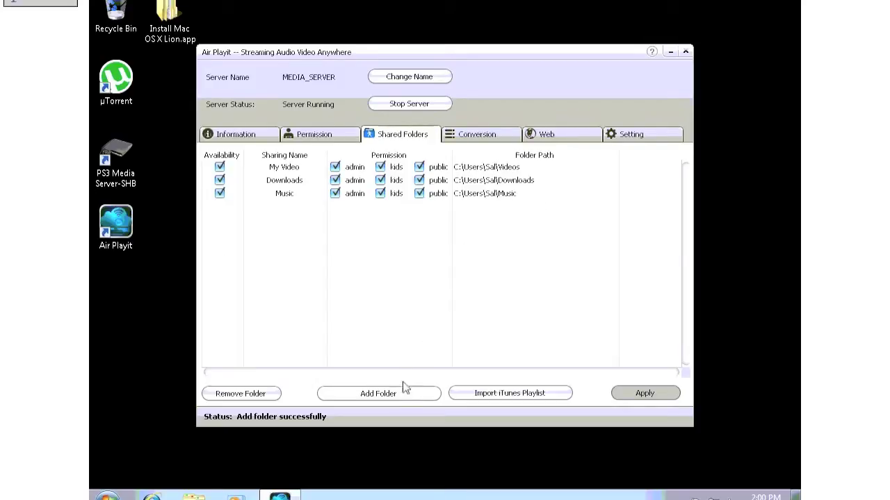
pyautogui.click(394, 396)
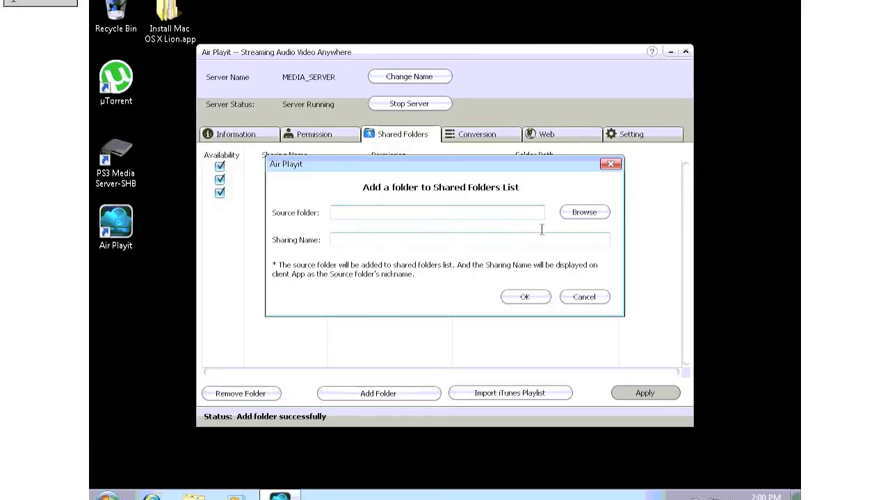
# Step: Browse to My Pictures in the user's home folder and add it as the shared Pictures folder
pyautogui.click(578, 215)
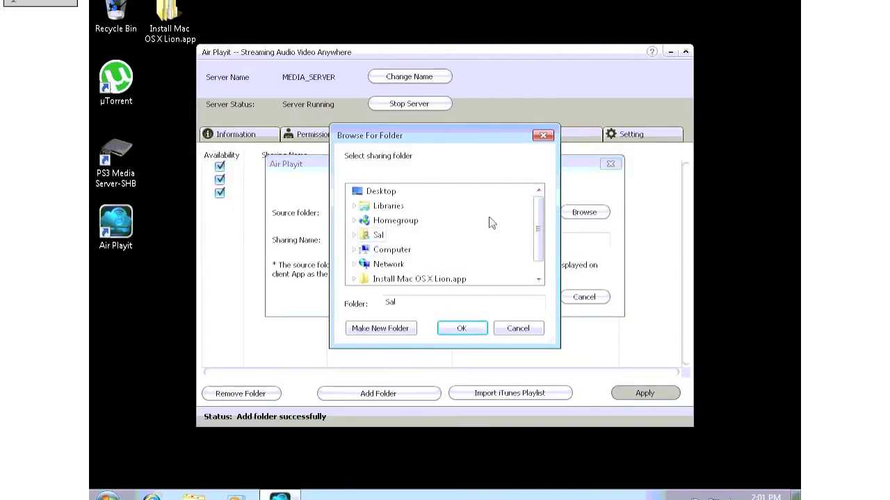
pyautogui.click(353, 235)
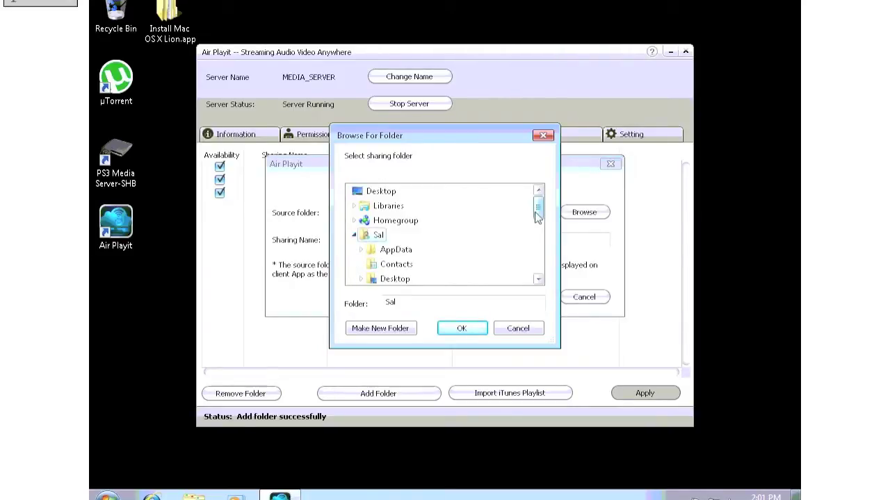
pyautogui.moveTo(537, 207); pyautogui.dragTo(537, 243)
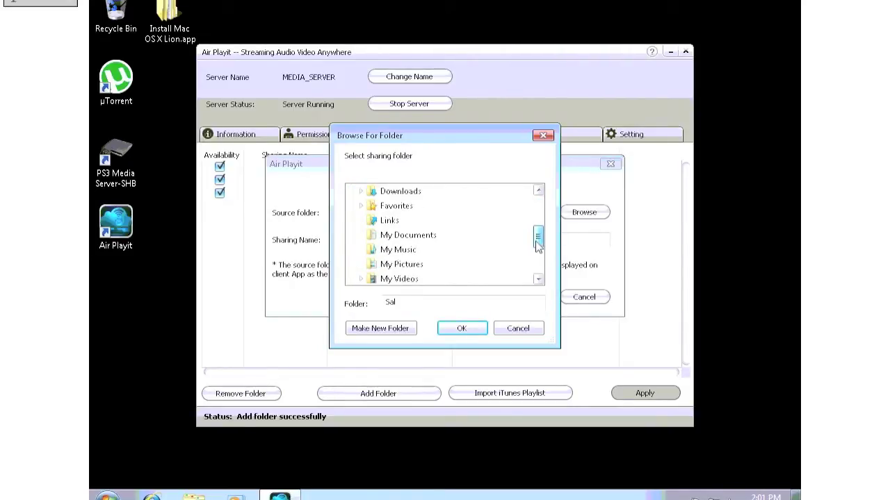
pyautogui.click(408, 266)
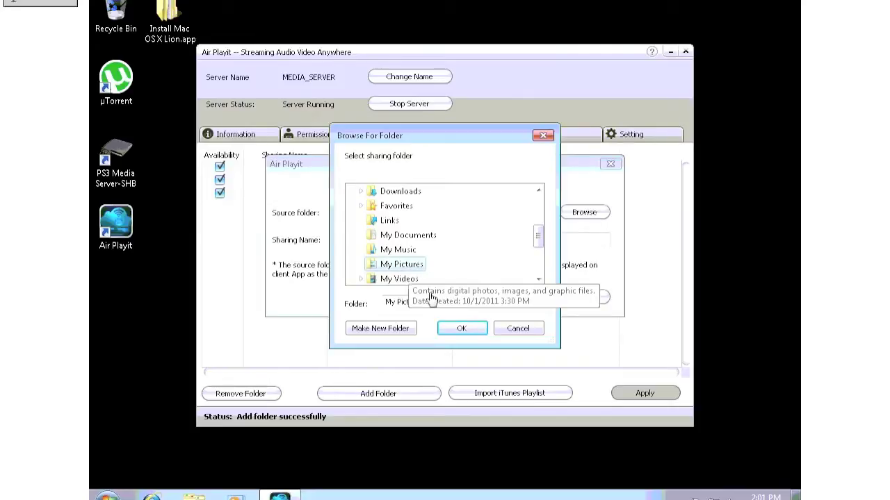
pyautogui.click(458, 328)
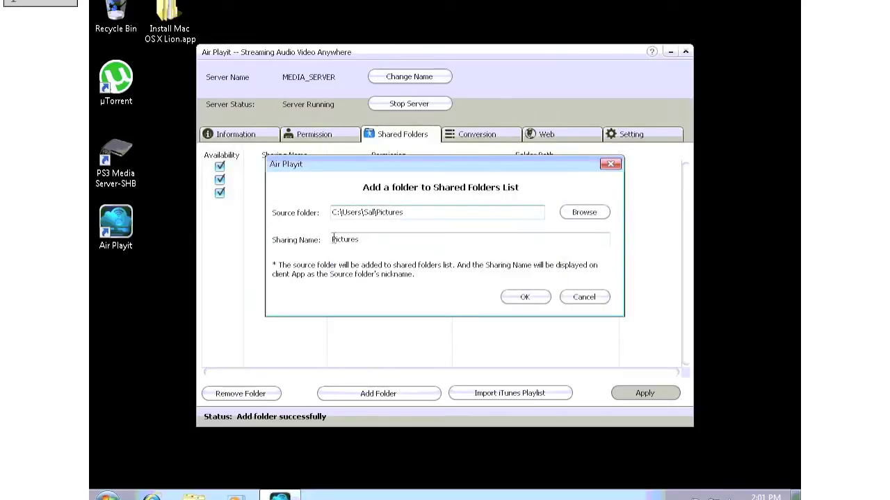
pyautogui.click(525, 298)
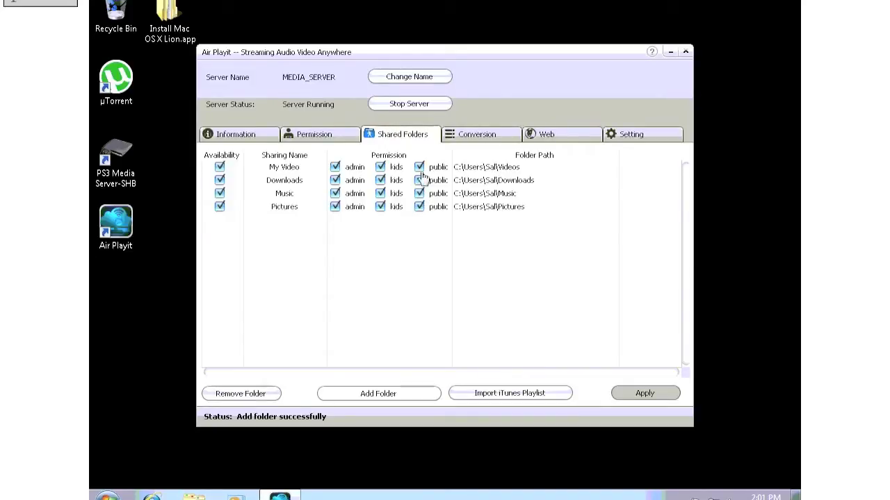
pyautogui.click(420, 181)
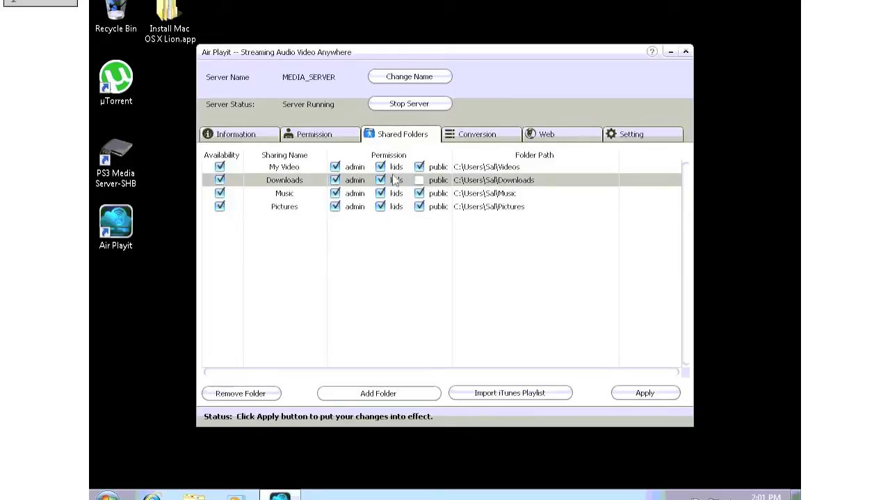
pyautogui.click(381, 180)
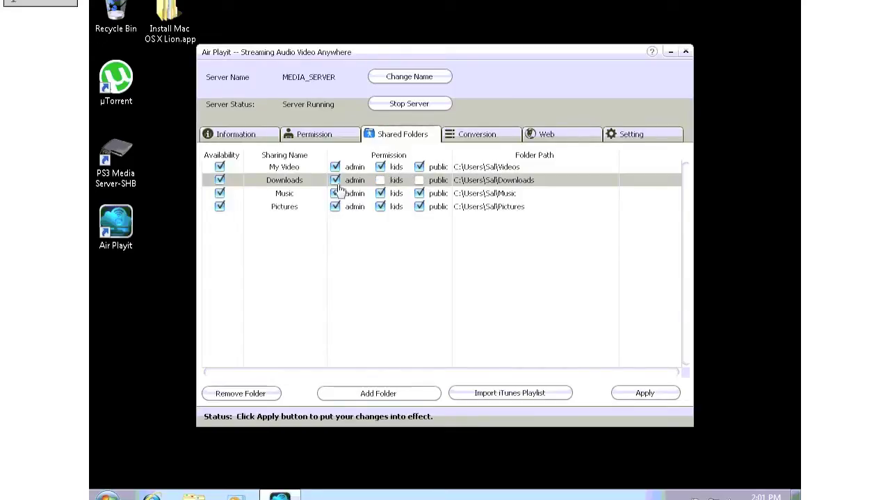
pyautogui.click(381, 180)
pyautogui.click(420, 182)
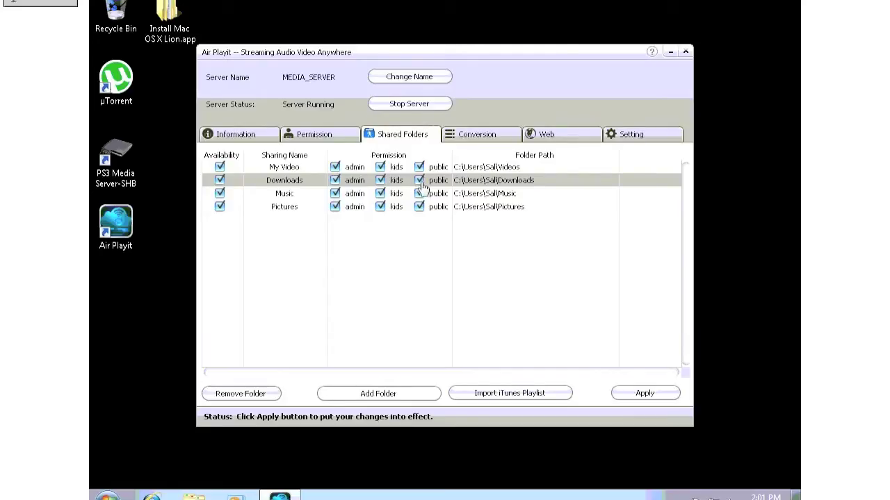
# Step: Start a new video conversion task, step through profiles to YouTube HD, then cancel it
pyautogui.click(489, 141)
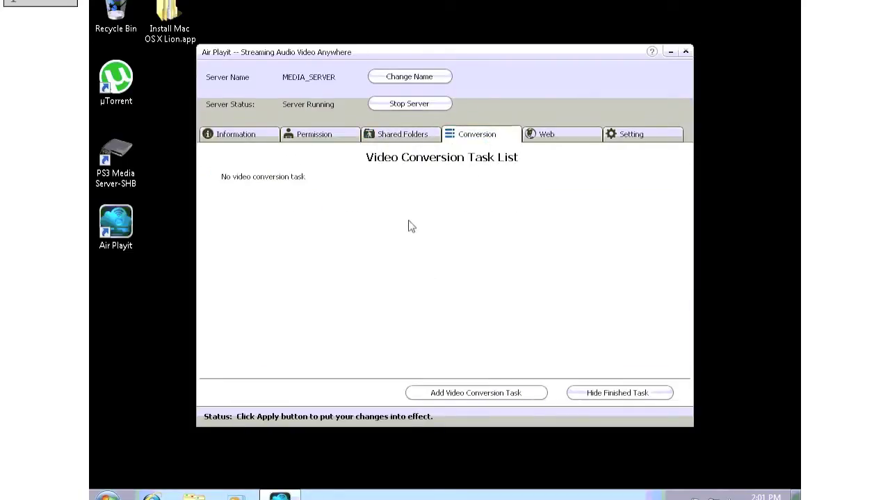
pyautogui.click(458, 397)
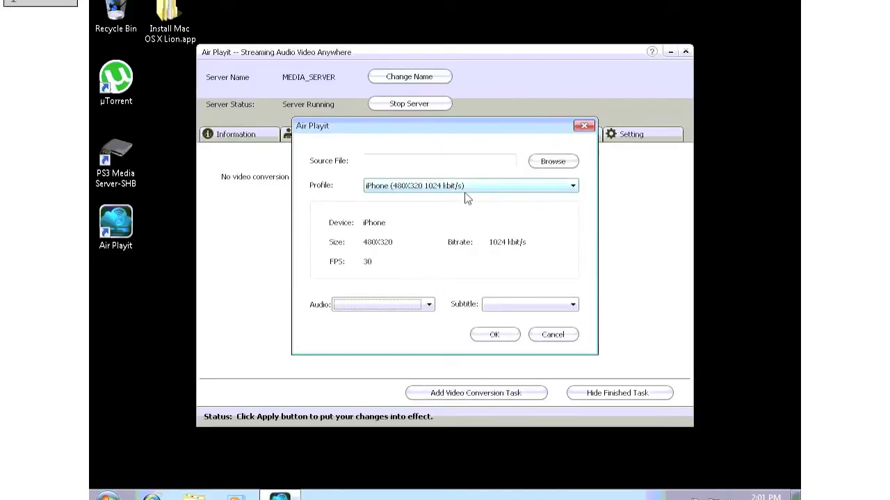
pyautogui.click(458, 186)
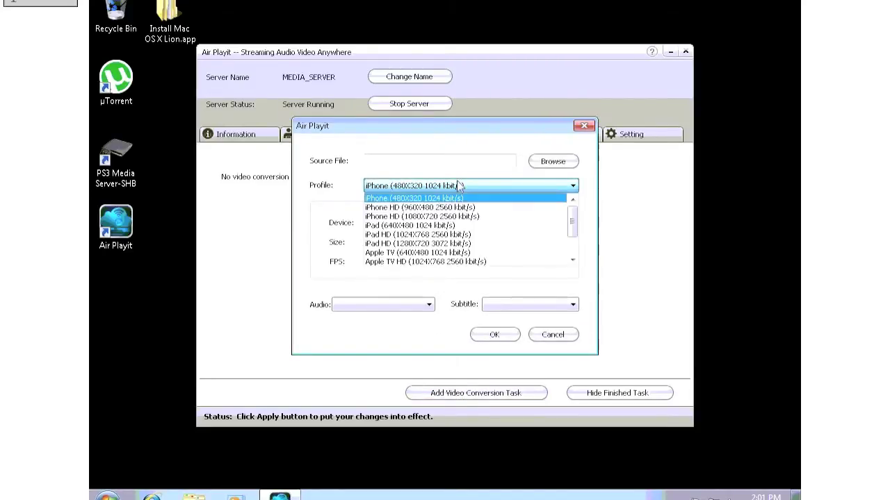
pyautogui.press('Down')
pyautogui.press('Down')
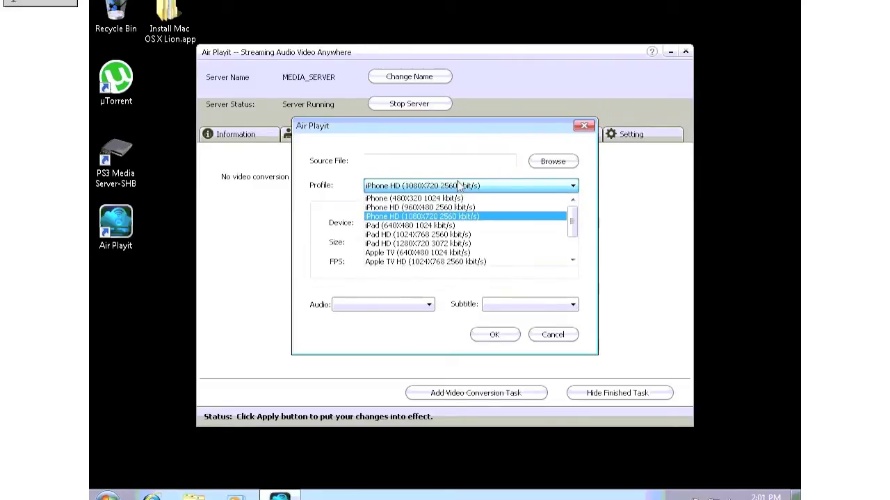
pyautogui.press('Down')
pyautogui.press('Down')
pyautogui.press('Down')
pyautogui.press('Down')
pyautogui.press('Down')
pyautogui.press('Down')
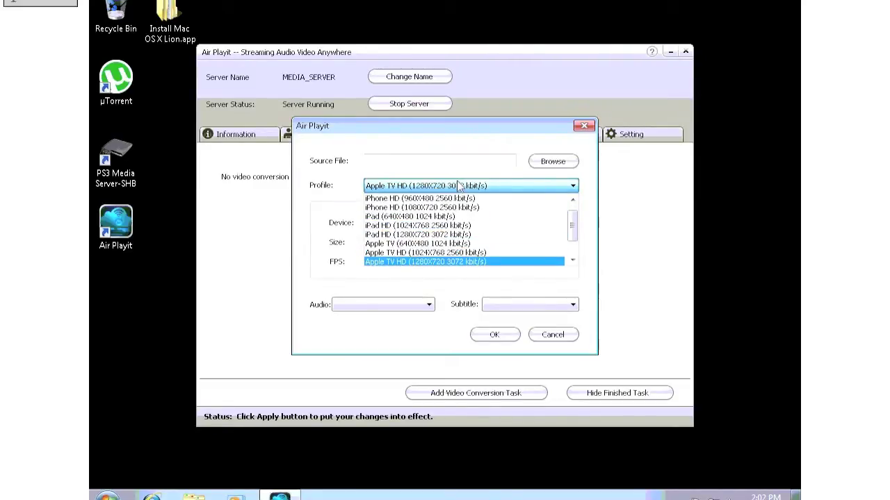
pyautogui.press('Down')
pyautogui.press('Down')
pyautogui.press('Down')
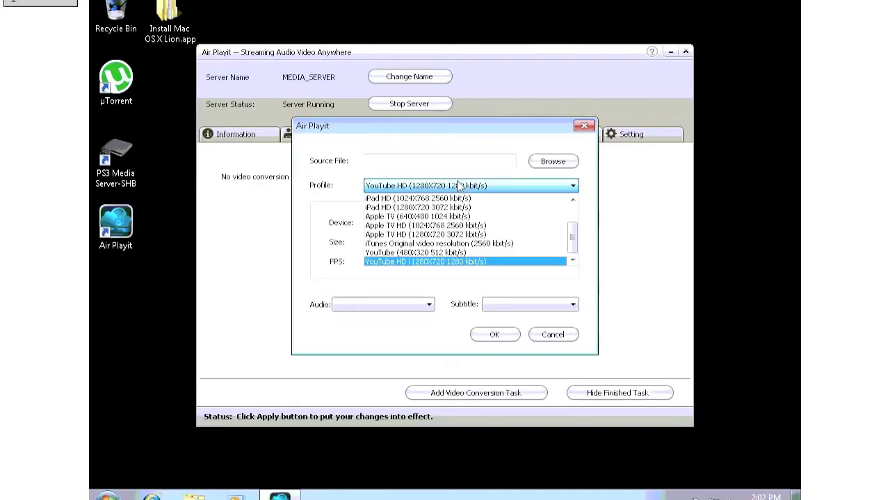
pyautogui.click(558, 299)
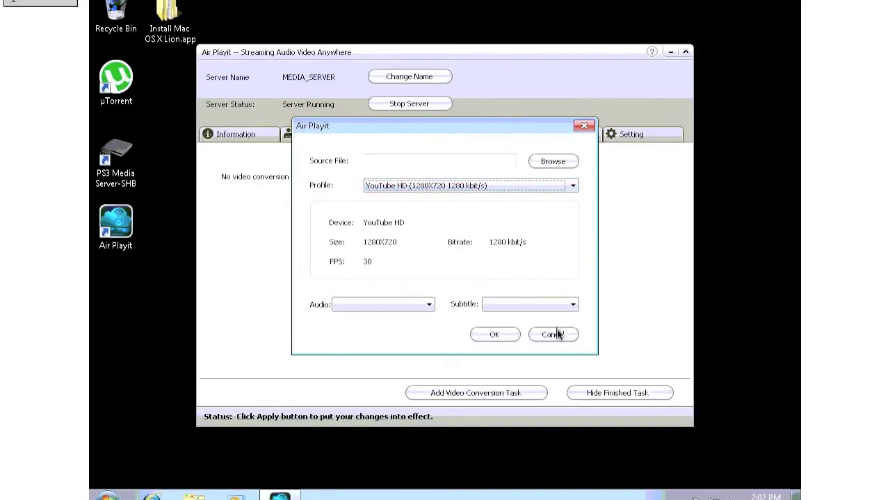
pyautogui.click(553, 334)
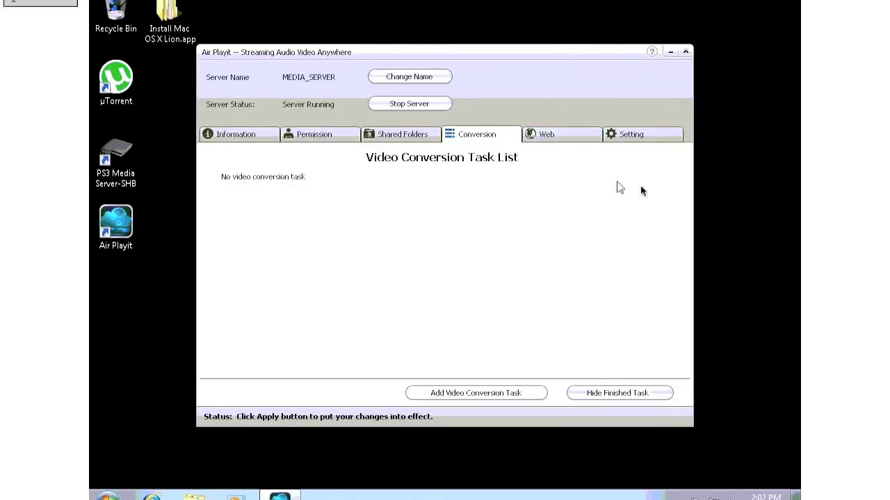
# Step: Open the Setting tab to review the server's settings
pyautogui.click(635, 138)
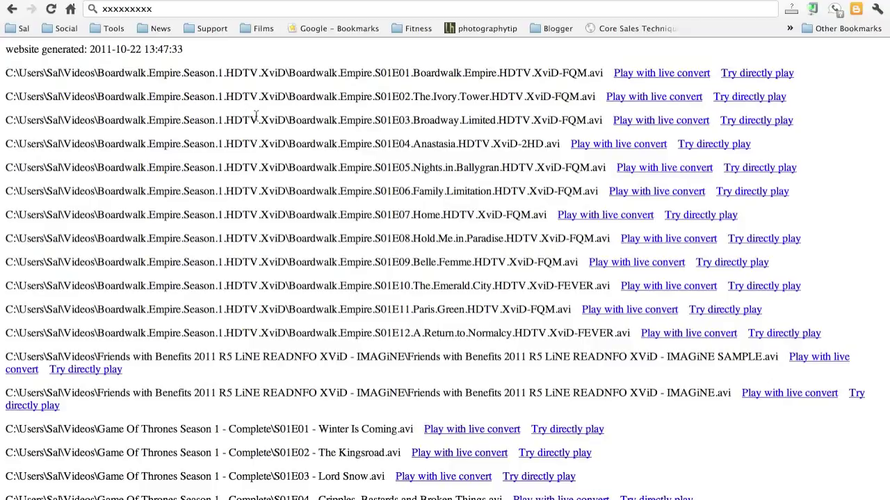
# Step: Scroll the shared video list, then directly play the first Boardwalk Empire episode
pyautogui.scroll(-5, 247, 147)
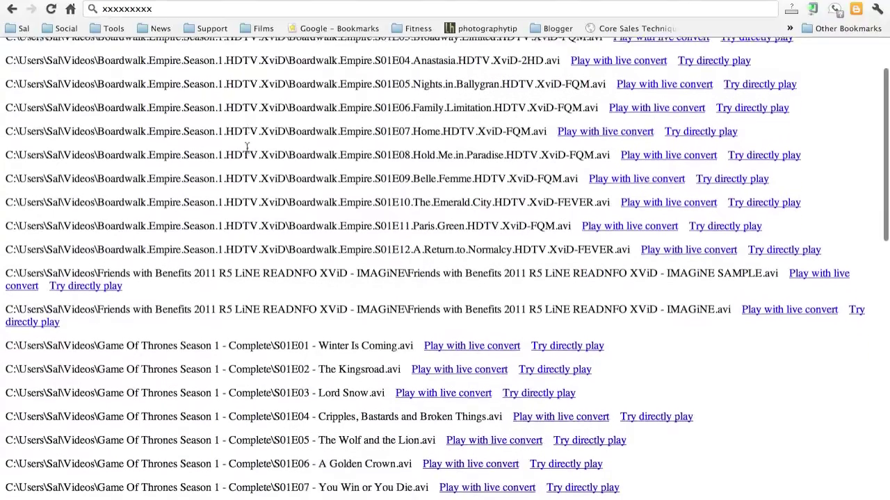
pyautogui.scroll(-12, 247, 148)
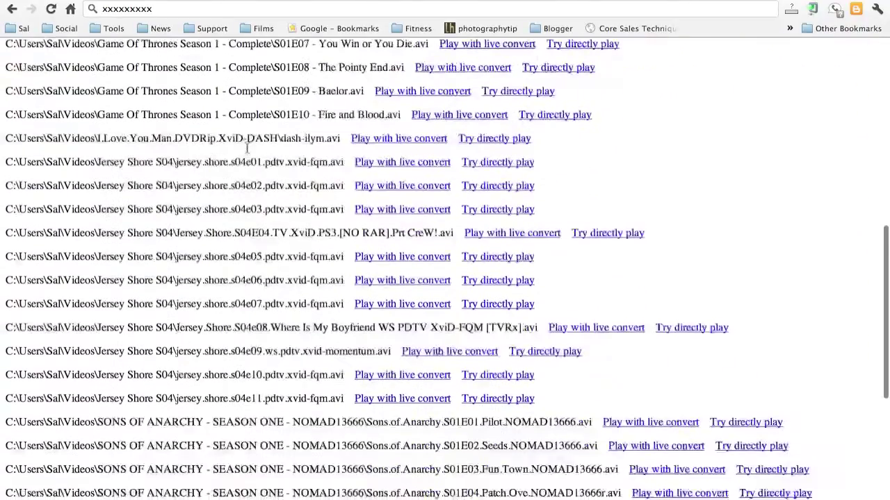
pyautogui.scroll(-5, 247, 147)
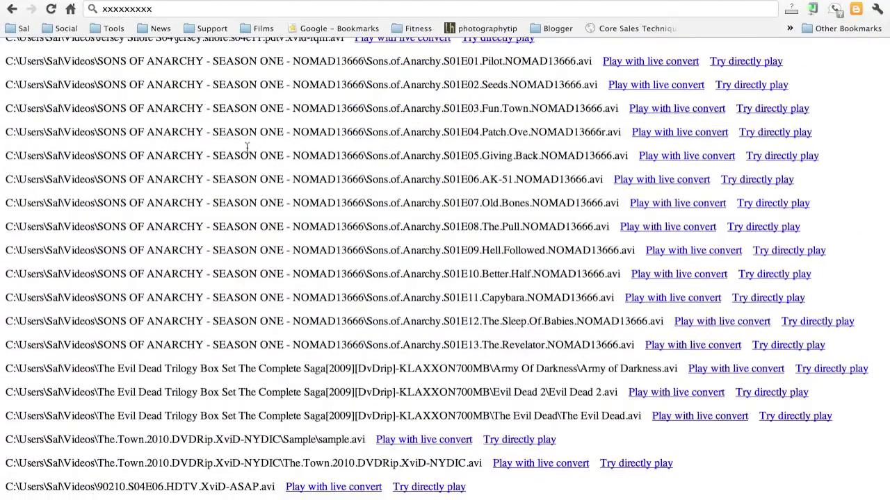
pyautogui.scroll(15, 247, 147)
pyautogui.scroll(8, 247, 148)
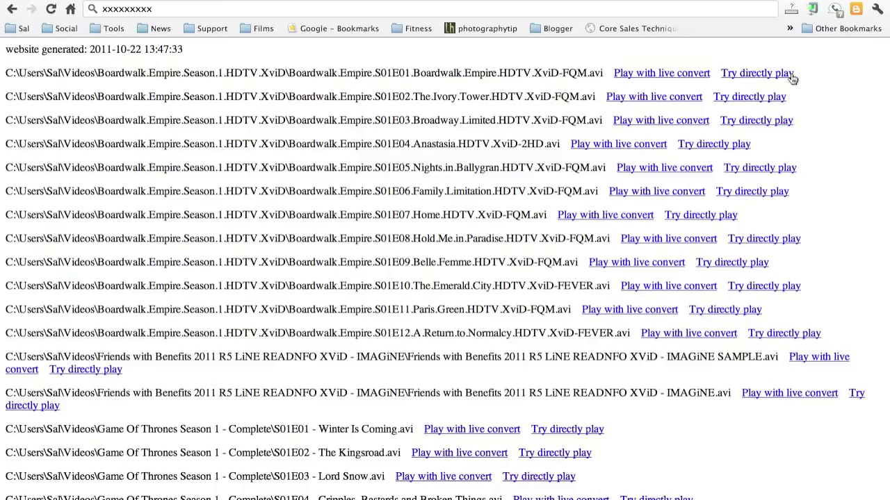
pyautogui.click(790, 74)
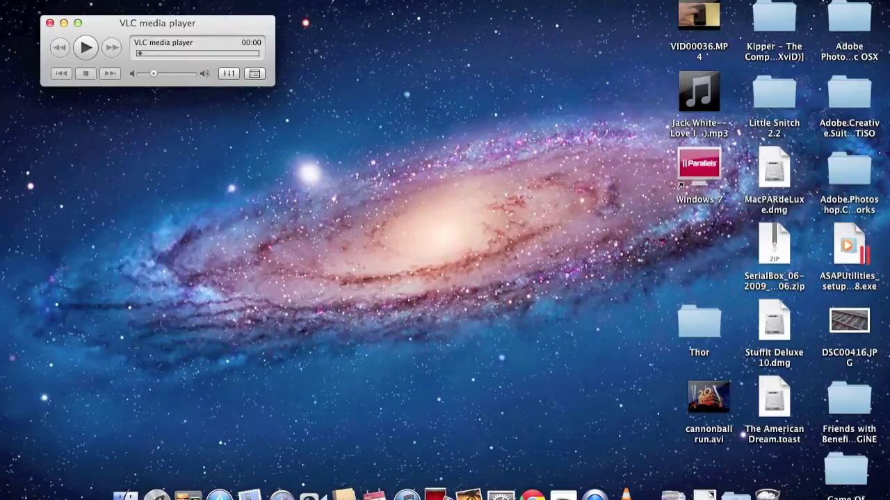
# Step: Open 000000.avi.crdownload from Downloads in VLC, choosing Don't repair for the index
pyautogui.click(87, 3)
pyautogui.click(87, 4)
pyautogui.press('super+o')
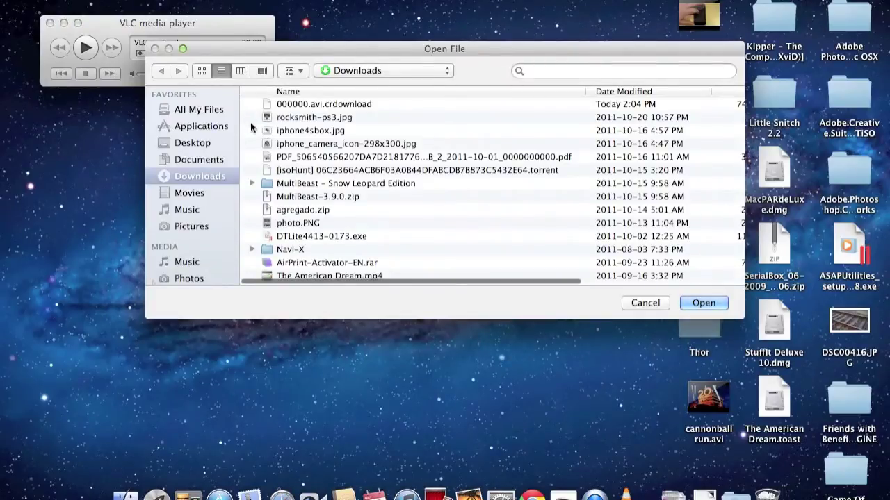
pyautogui.click(343, 104)
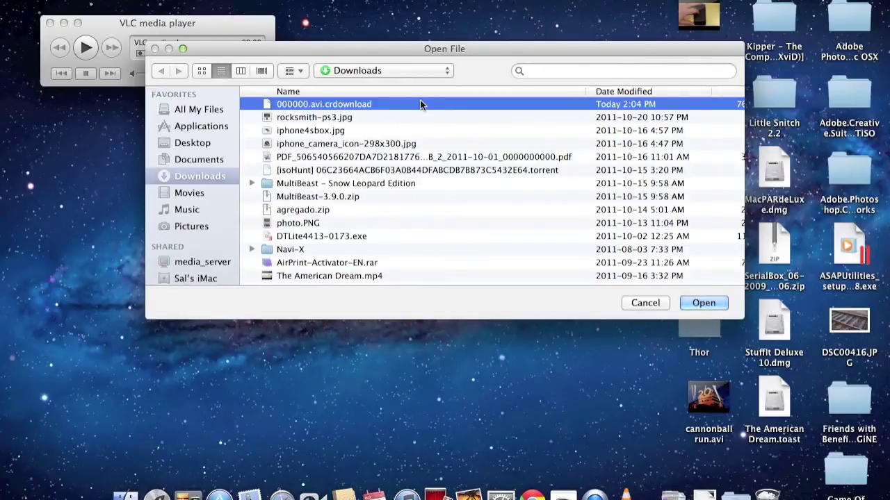
pyautogui.click(695, 307)
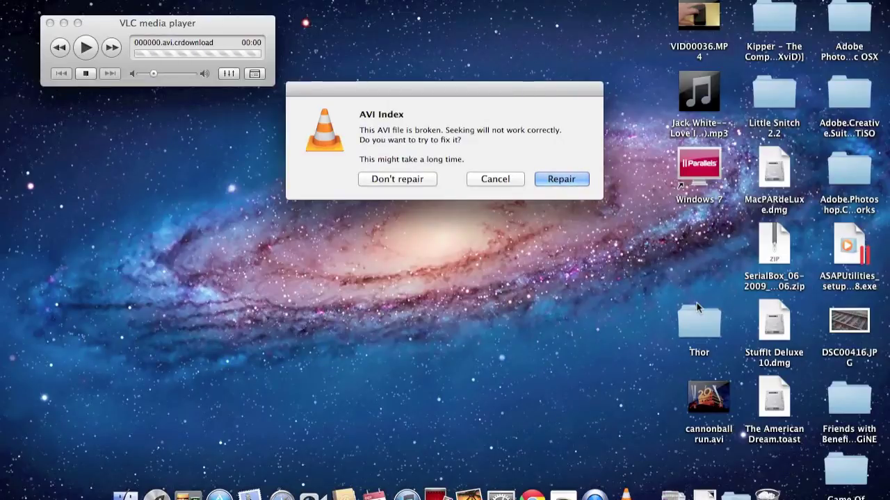
pyautogui.click(406, 182)
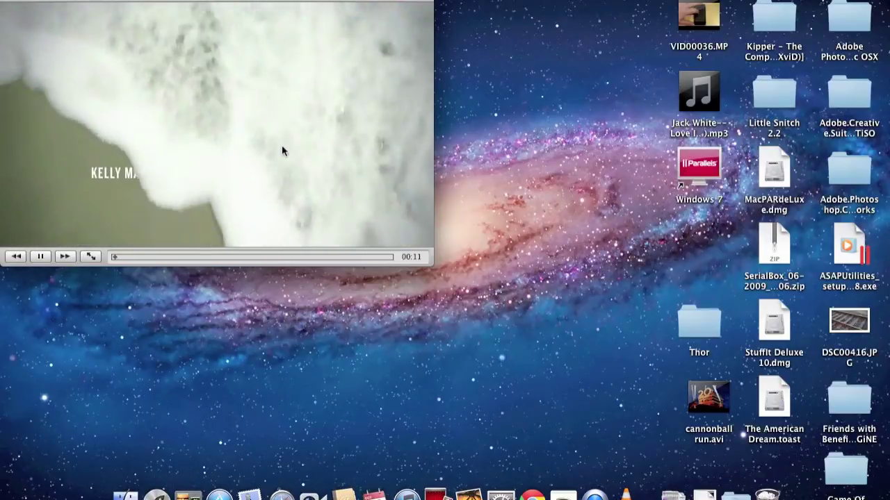
# Step: Pause the playing Boardwalk Empire episode in VLC
pyautogui.click(46, 256)
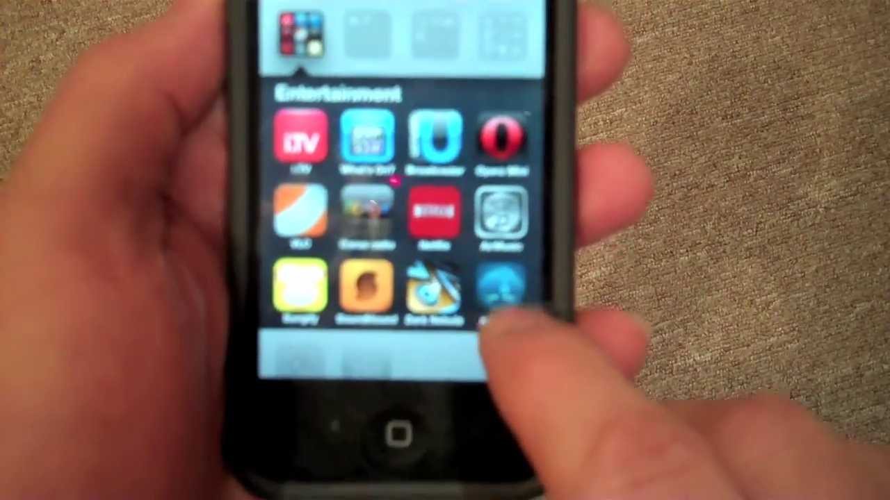
# Step: Launch Air Playit on the phone, add a server by manual address, and dismiss the keypad
pyautogui.click(485, 316)
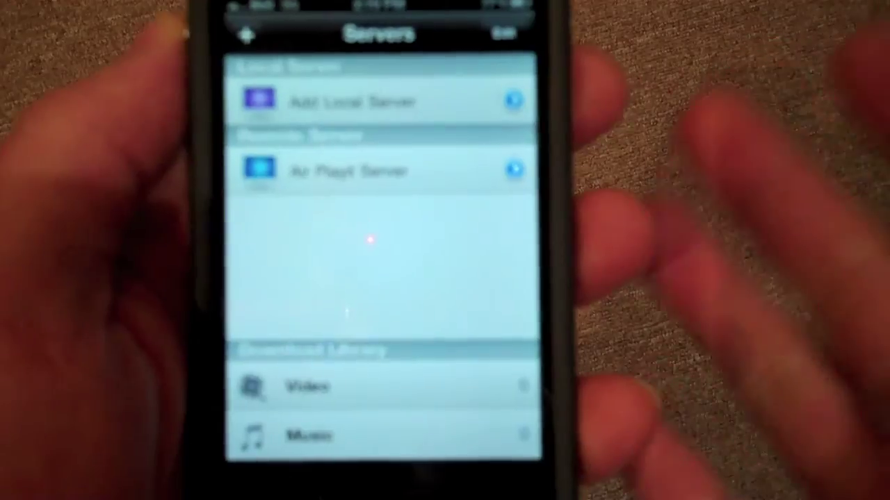
pyautogui.click(353, 102)
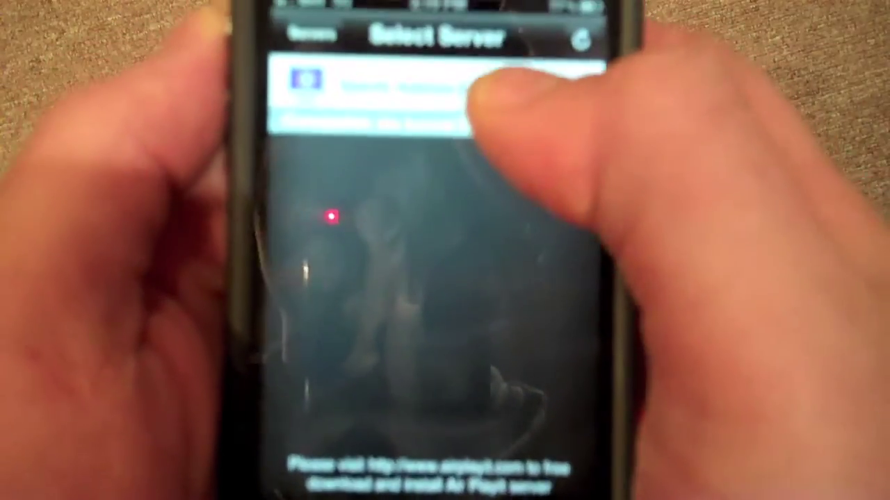
pyautogui.click(389, 85)
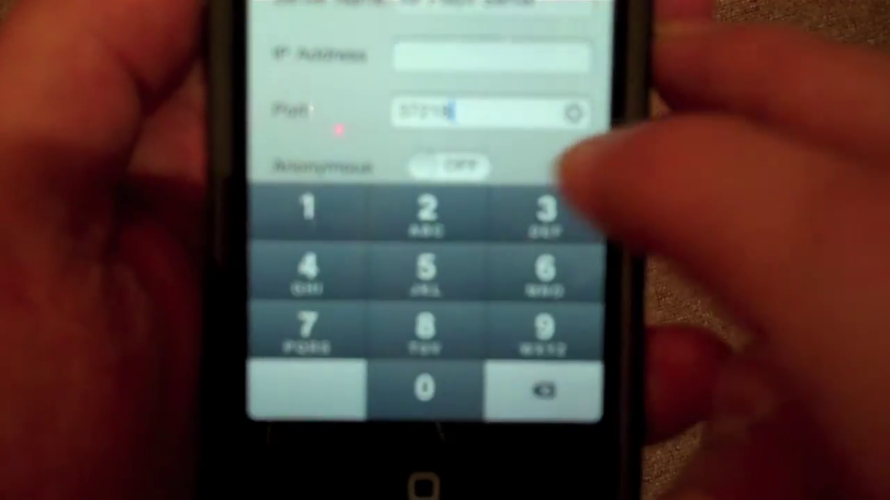
pyautogui.click(348, 112)
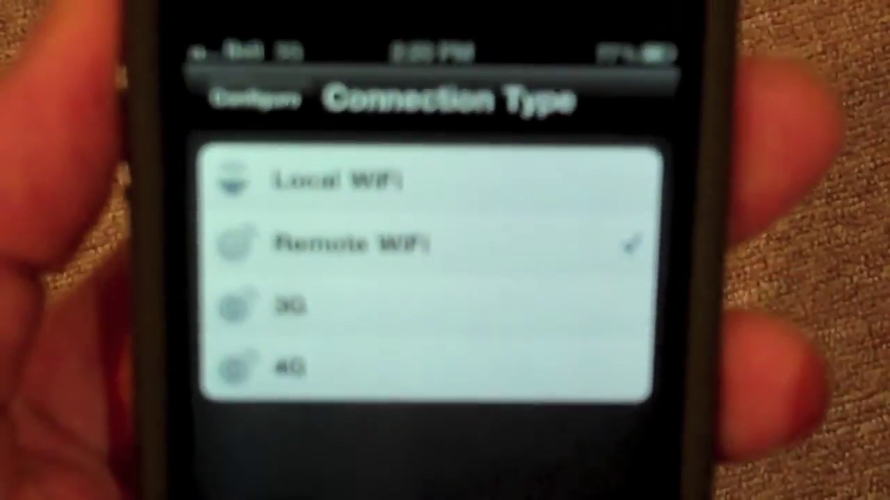
# Step: Cycle the connection type through Local WiFi, Remote WiFi, 4G and finally 3G
pyautogui.click(497, 149)
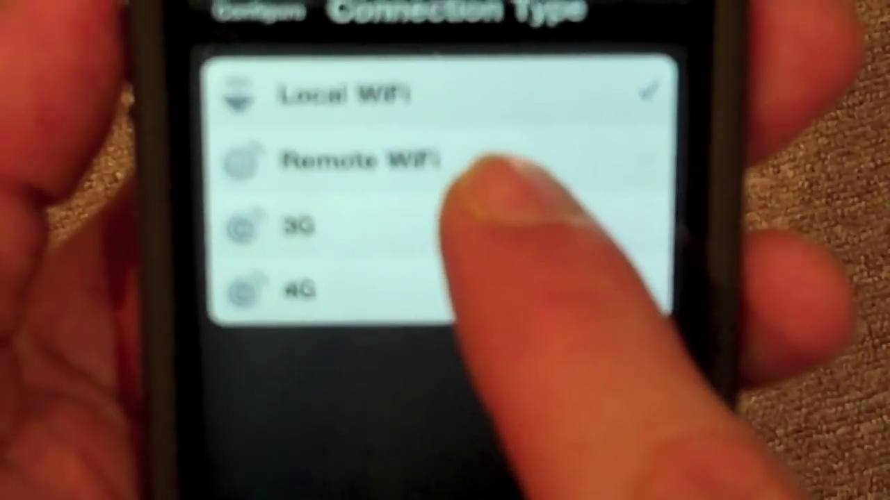
pyautogui.click(487, 164)
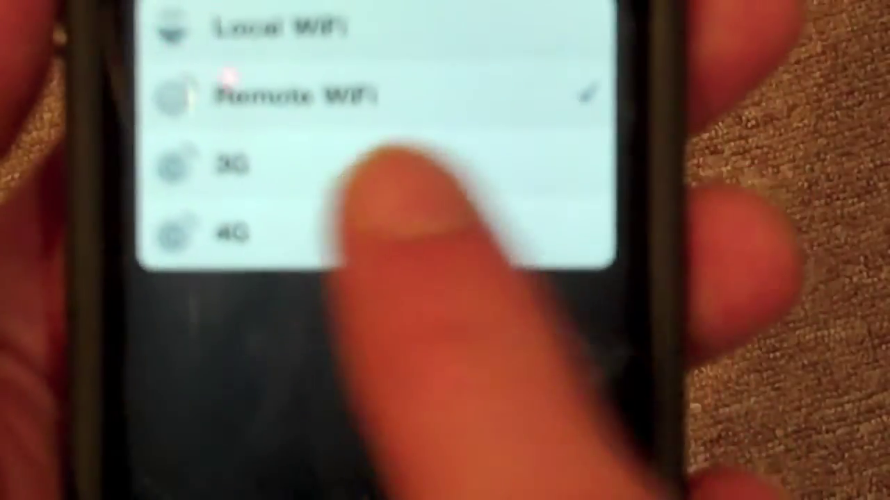
pyautogui.click(452, 236)
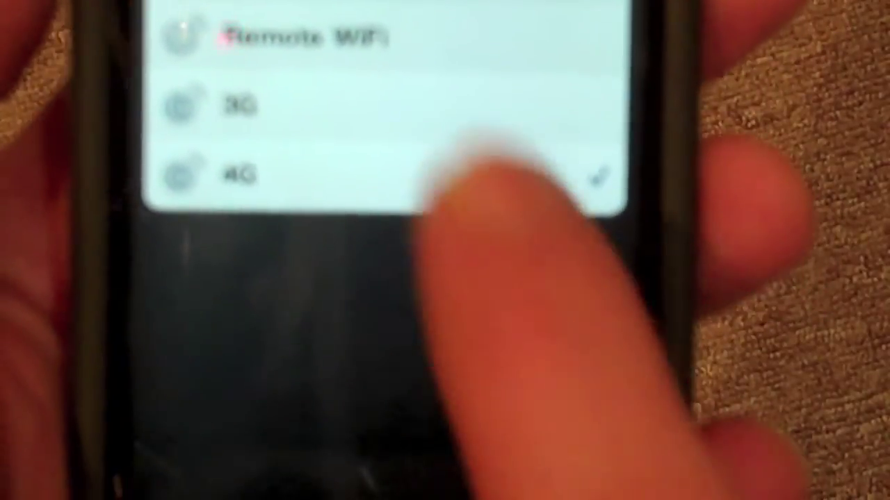
pyautogui.click(452, 169)
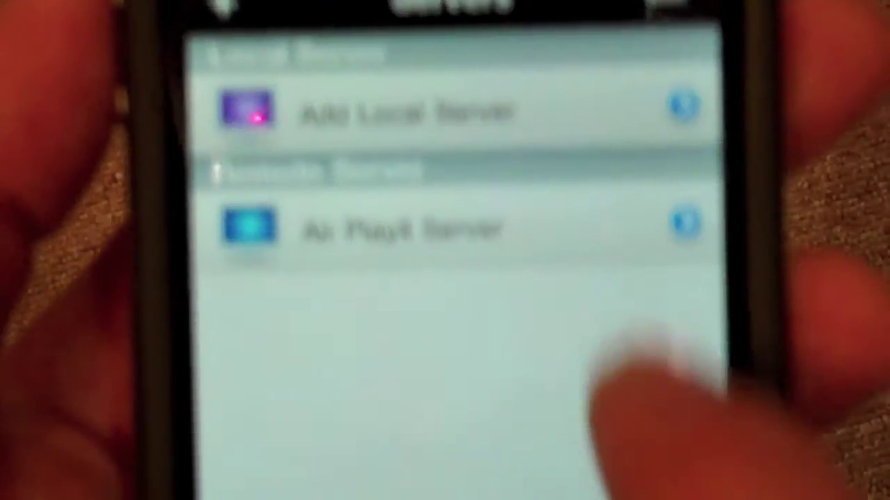
# Step: Start connecting to the saved Air Playit Server entry under Remote Server
pyautogui.click(556, 313)
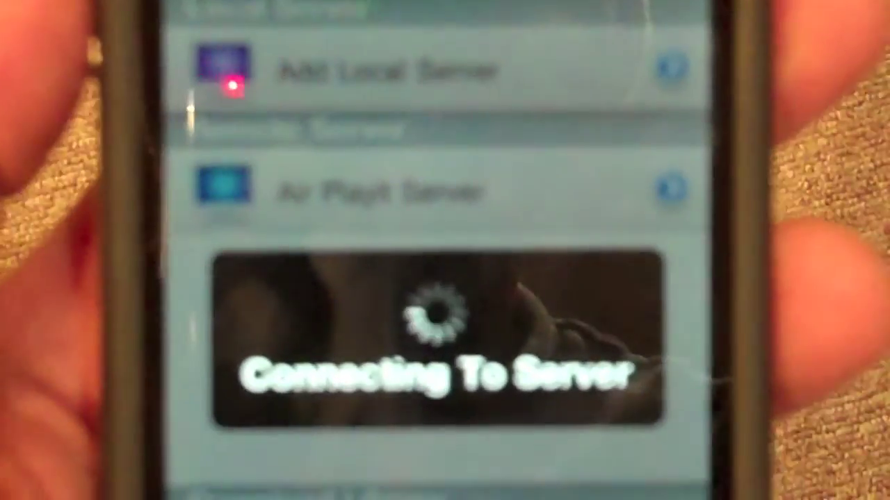